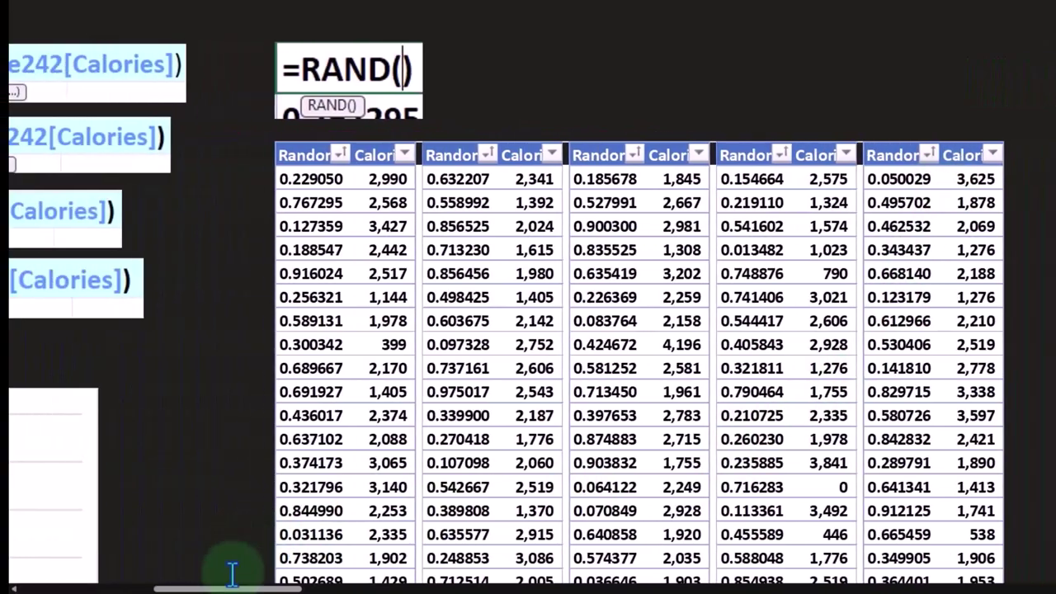
- Narrow the green cover to uncover the Count and Sample 1 calorie table
{"action": "left_click", "coordinate": [259, 589]}
{"action": "left_click_drag", "start_coordinate": [259, 589], "coordinate": [284, 589]}
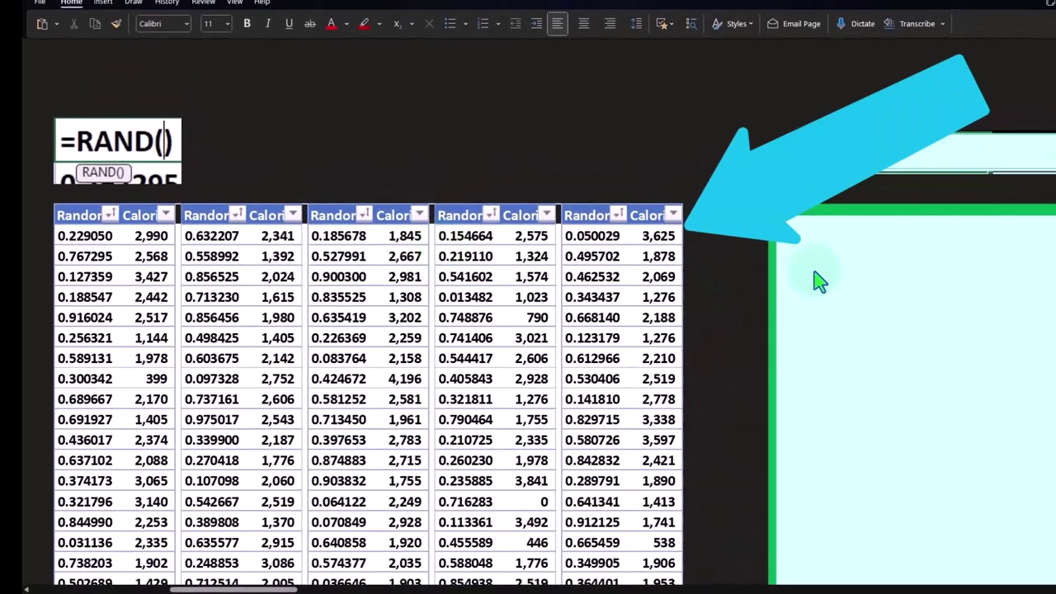
{"action": "left_click", "coordinate": [878, 284]}
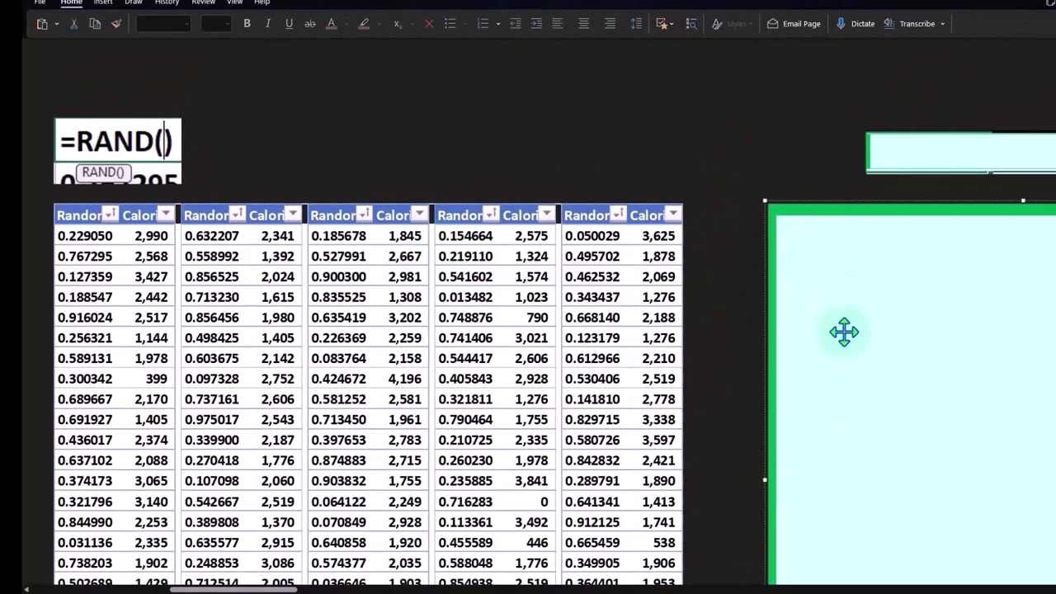
{"action": "left_click_drag", "start_coordinate": [764, 479], "coordinate": [992, 457]}
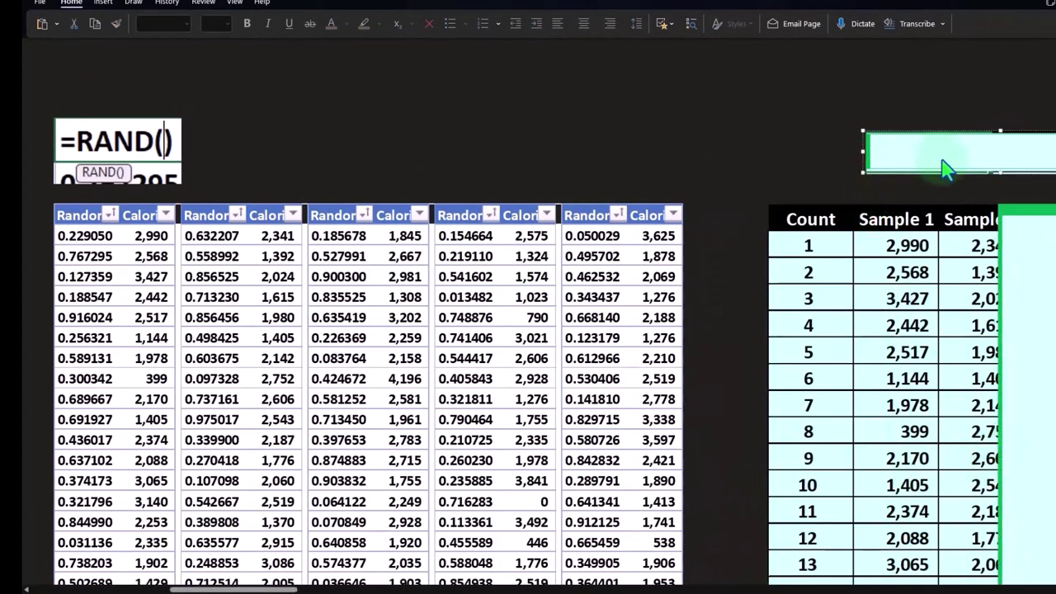
{"action": "left_click", "coordinate": [946, 168]}
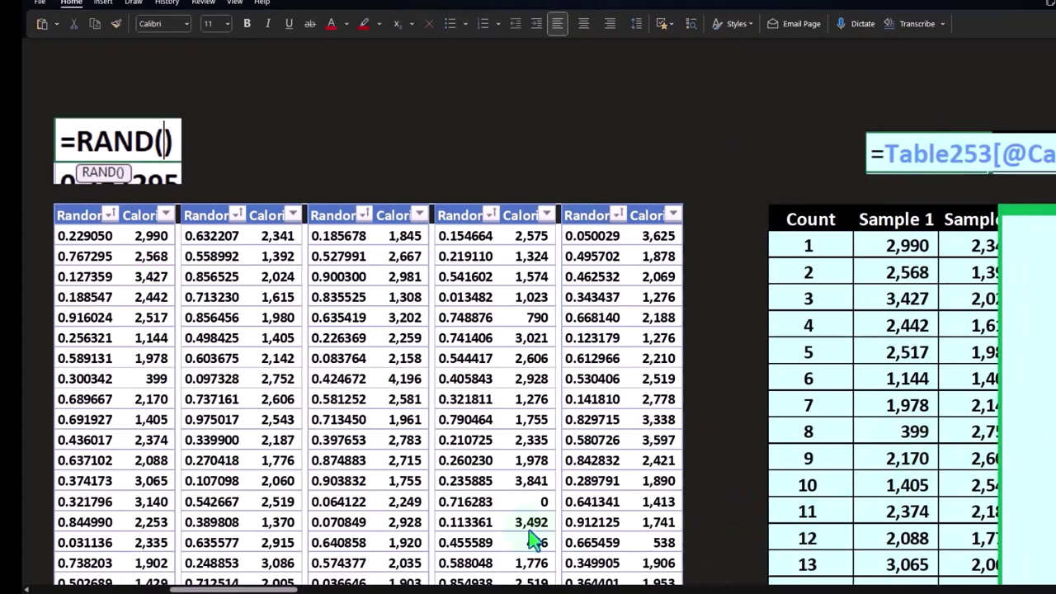
{"action": "left_click_drag", "start_coordinate": [268, 588], "coordinate": [297, 588]}
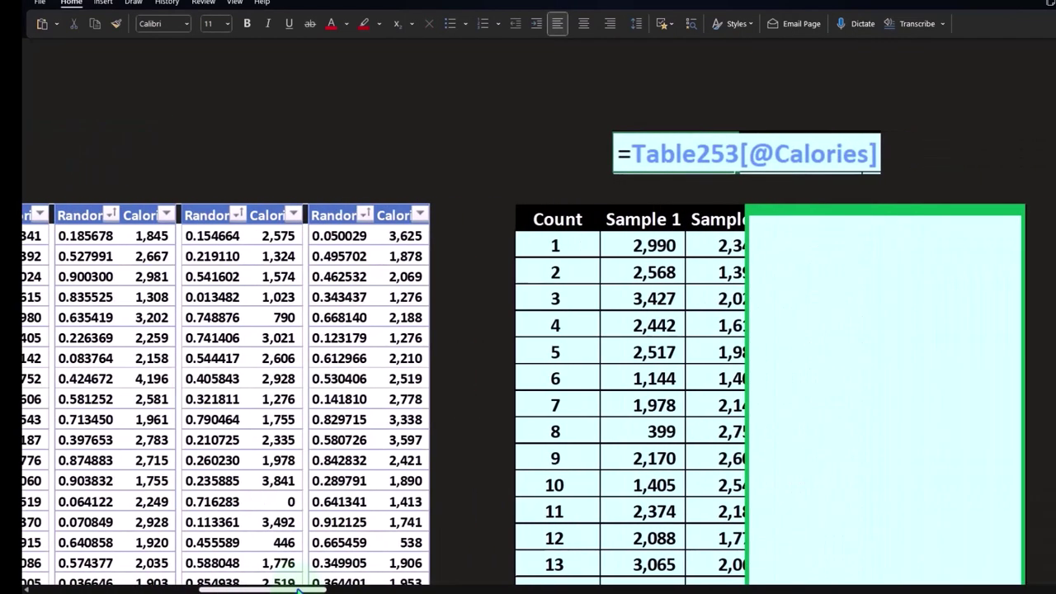
{"action": "left_click", "coordinate": [910, 275]}
{"action": "key", "text": "Delete"}
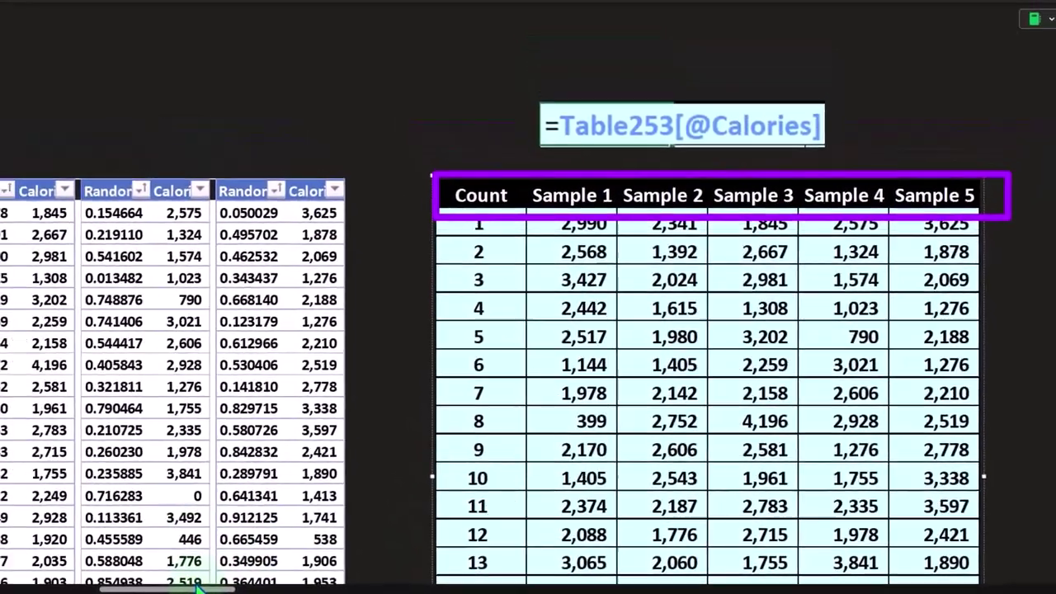
{"action": "scroll", "coordinate": [212, 487], "scroll_direction": "left", "scroll_amount": 1}
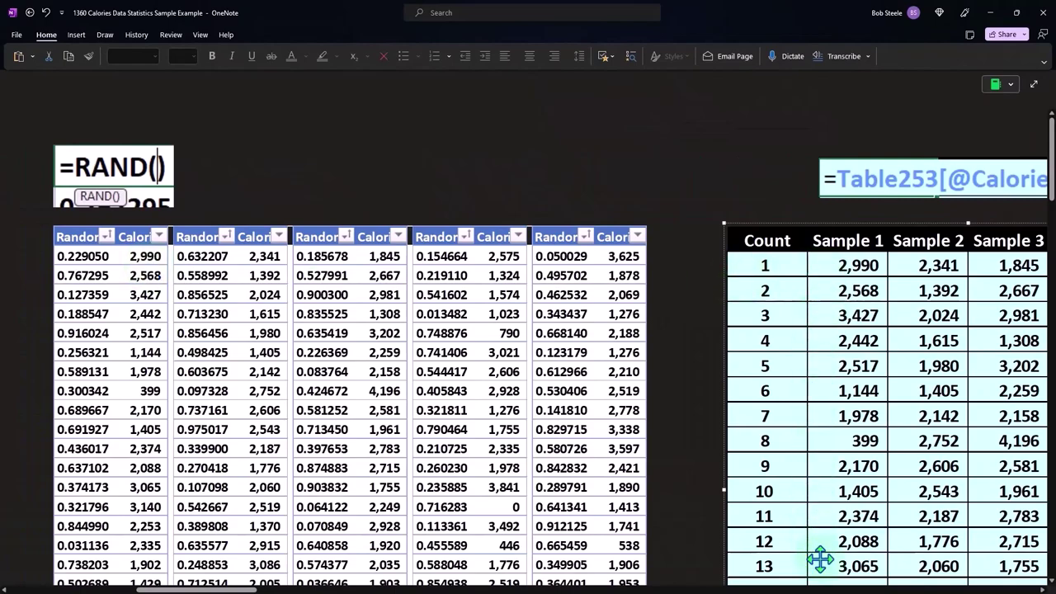
{"action": "scroll", "coordinate": [819, 560], "scroll_direction": "down", "scroll_amount": 1}
{"action": "scroll", "coordinate": [819, 559], "scroll_direction": "down", "scroll_amount": 1}
{"action": "scroll", "coordinate": [819, 558], "scroll_direction": "down", "scroll_amount": 1}
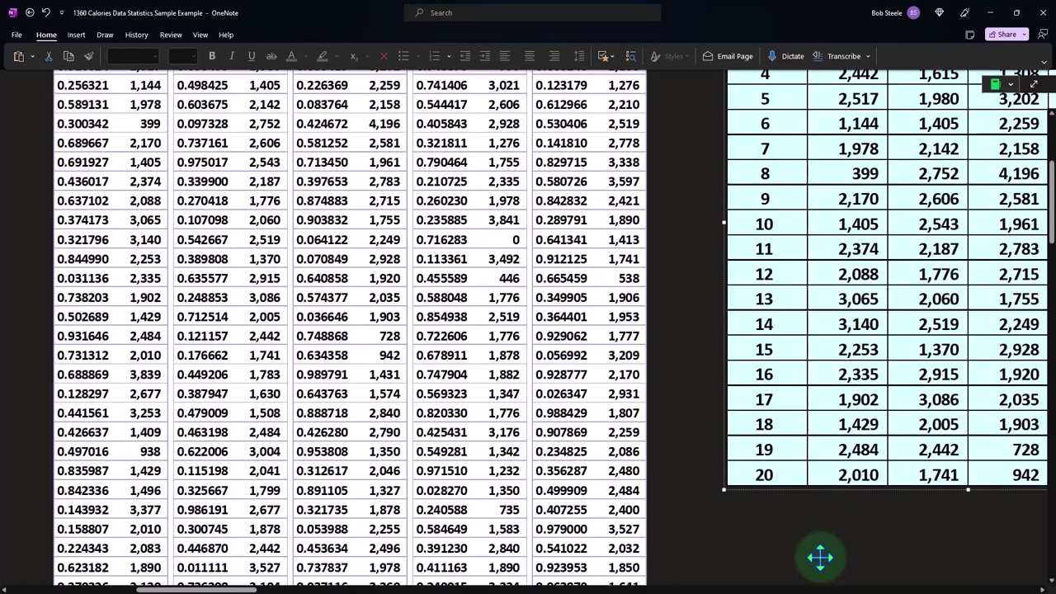
{"action": "scroll", "coordinate": [808, 540], "scroll_direction": "up", "scroll_amount": 3}
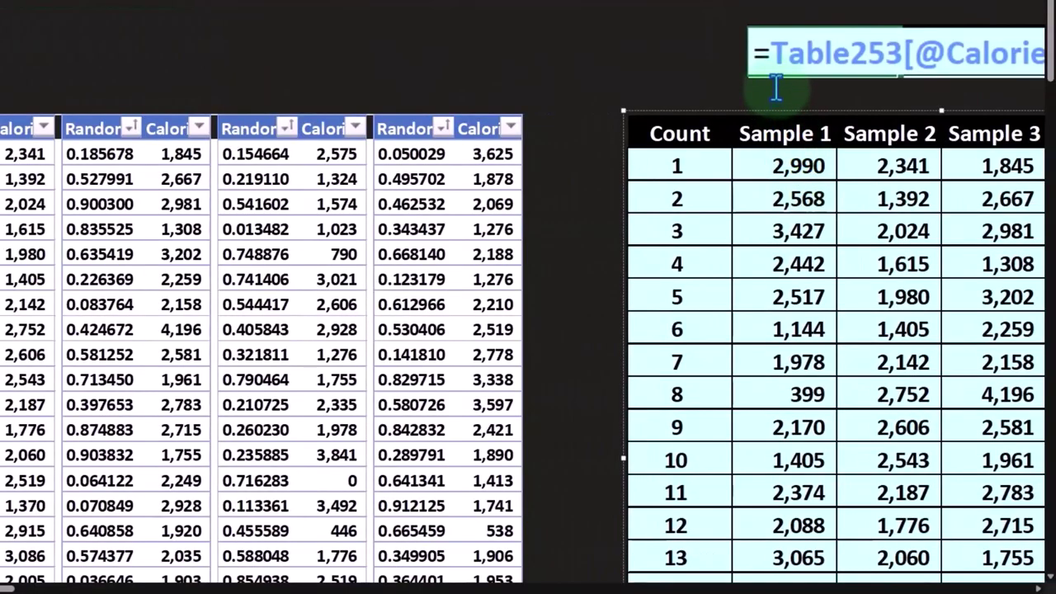
{"action": "scroll", "coordinate": [775, 91], "scroll_direction": "down", "scroll_amount": 5}
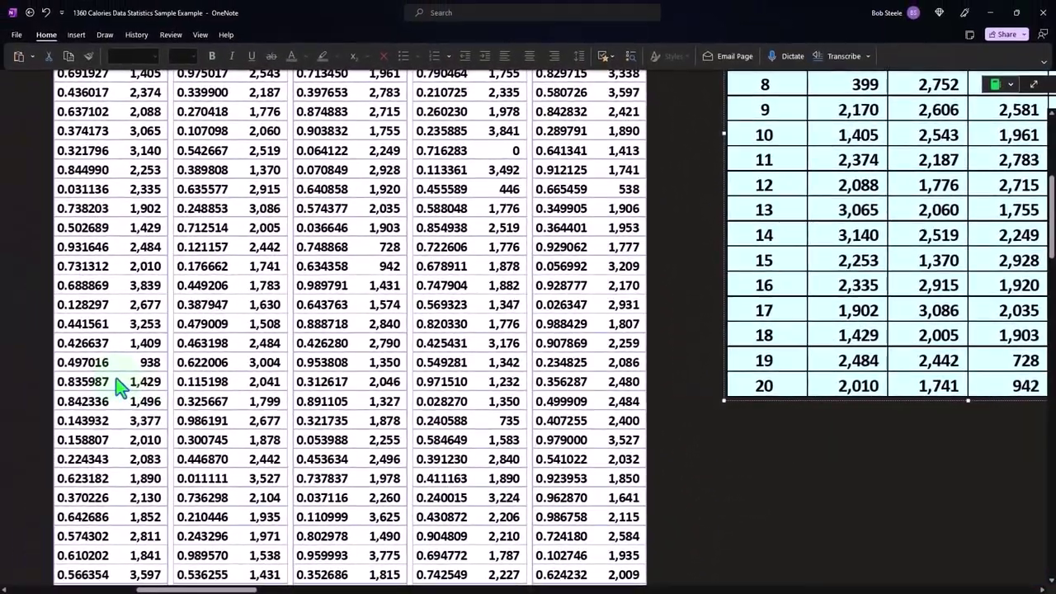
{"action": "scroll", "coordinate": [120, 386], "scroll_direction": "down", "scroll_amount": 5}
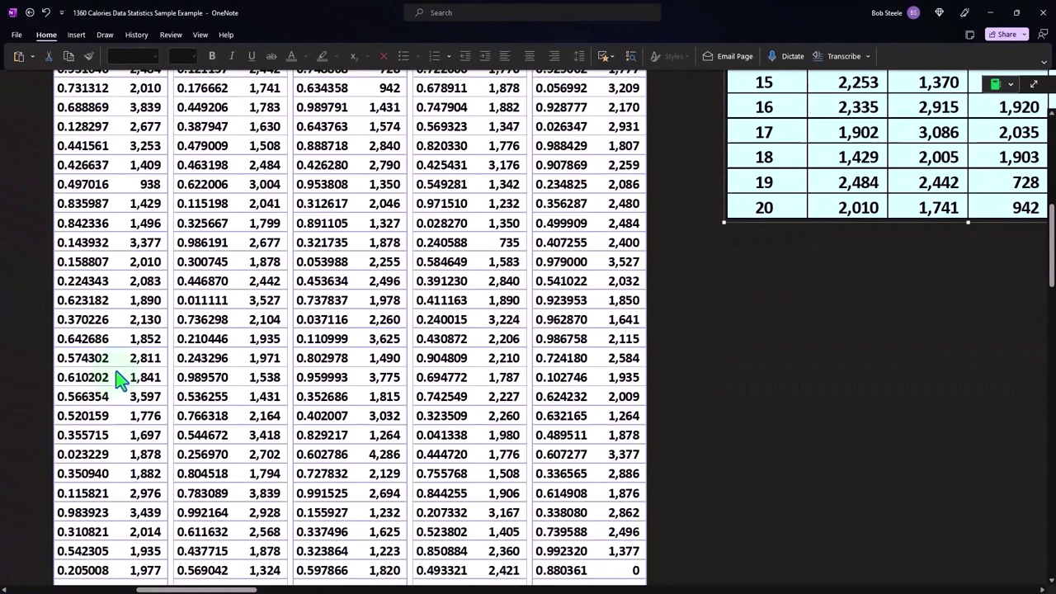
{"action": "scroll", "coordinate": [119, 376], "scroll_direction": "up", "scroll_amount": 10}
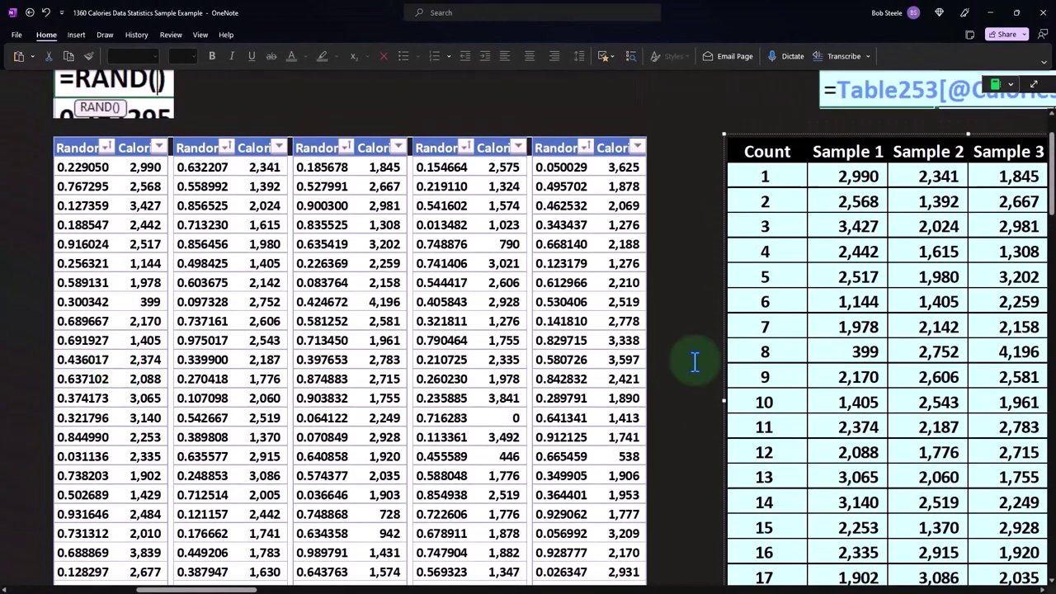
{"action": "left_click_drag", "start_coordinate": [252, 589], "coordinate": [314, 589]}
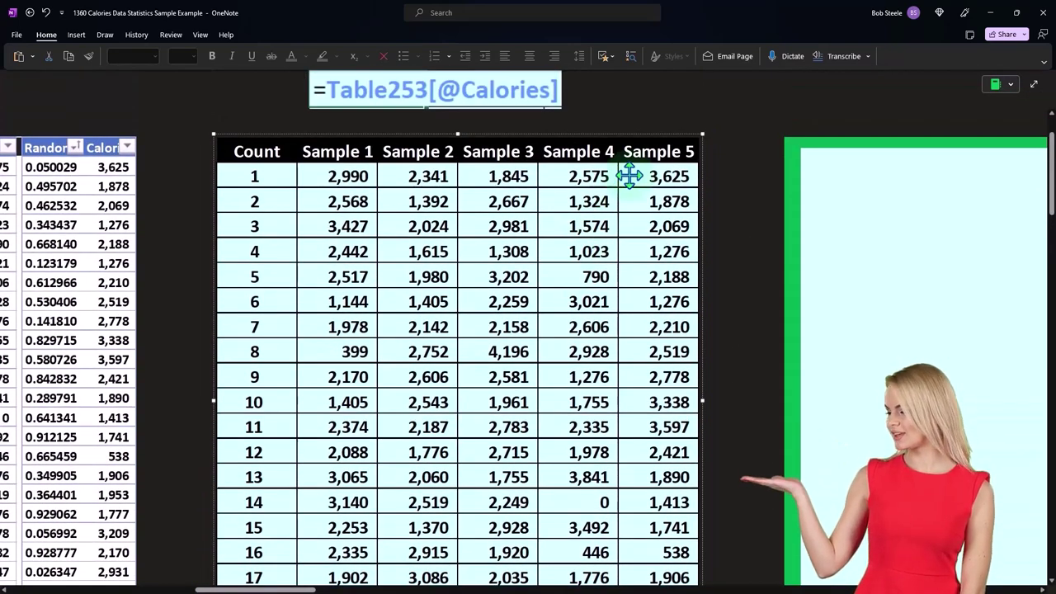
- Uncover the second sample table, starting 3,418, 1,969, 2,114, 2,733, 3,775
{"action": "scroll", "coordinate": [487, 370], "scroll_direction": "down", "scroll_amount": 3}
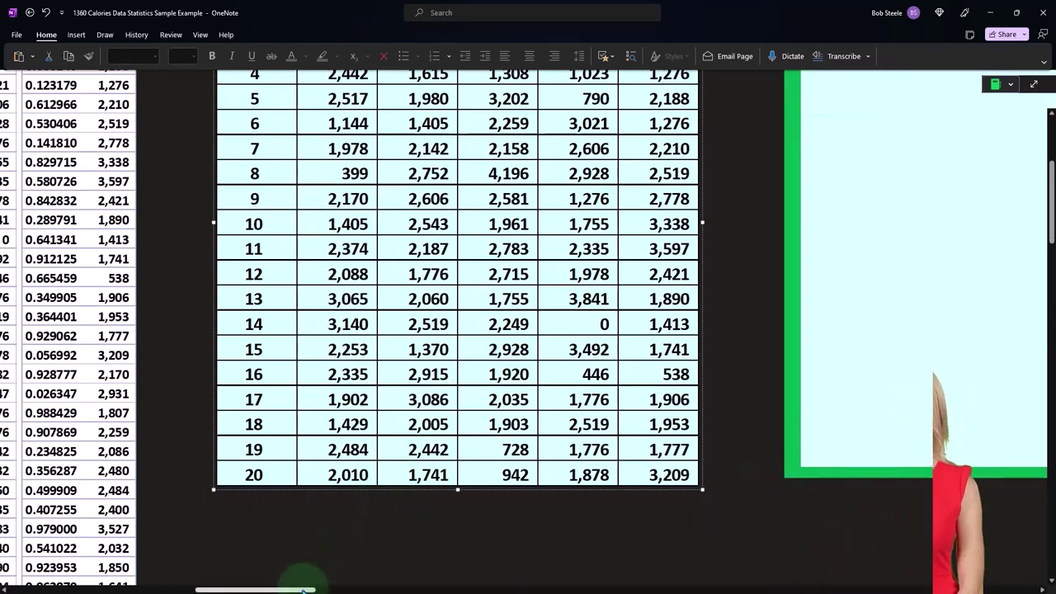
{"action": "left_click_drag", "start_coordinate": [309, 589], "coordinate": [388, 589]}
{"action": "scroll", "coordinate": [210, 446], "scroll_direction": "up", "scroll_amount": 5}
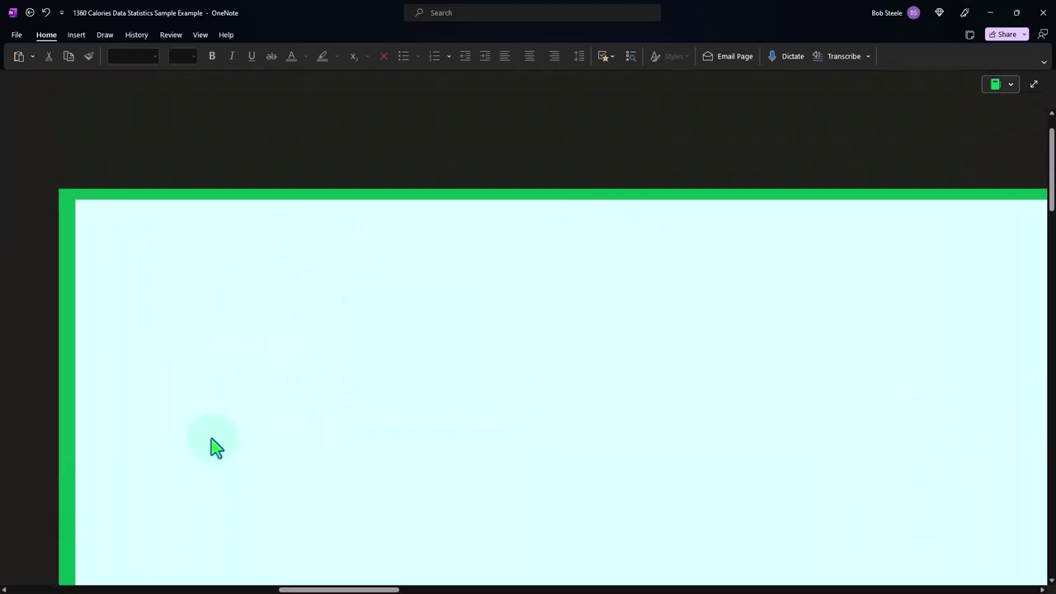
{"action": "mouse_move", "coordinate": [60, 490]}
{"action": "left_mouse_down"}
{"action": "mouse_move", "coordinate": [674, 486]}
{"action": "mouse_move", "coordinate": [438, 469]}
{"action": "left_mouse_up"}
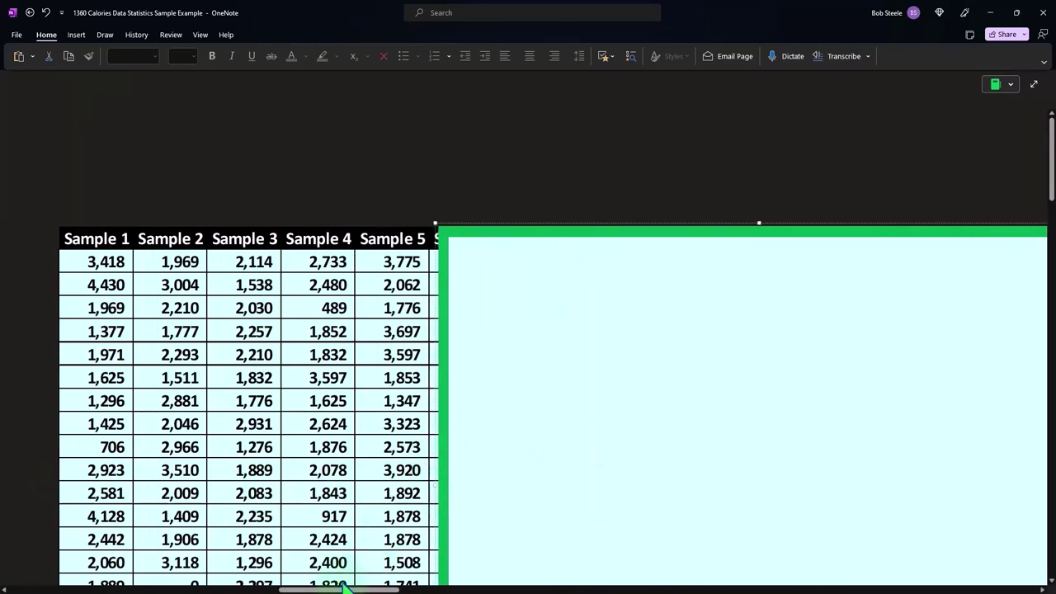
{"action": "left_click_drag", "start_coordinate": [338, 590], "coordinate": [273, 589]}
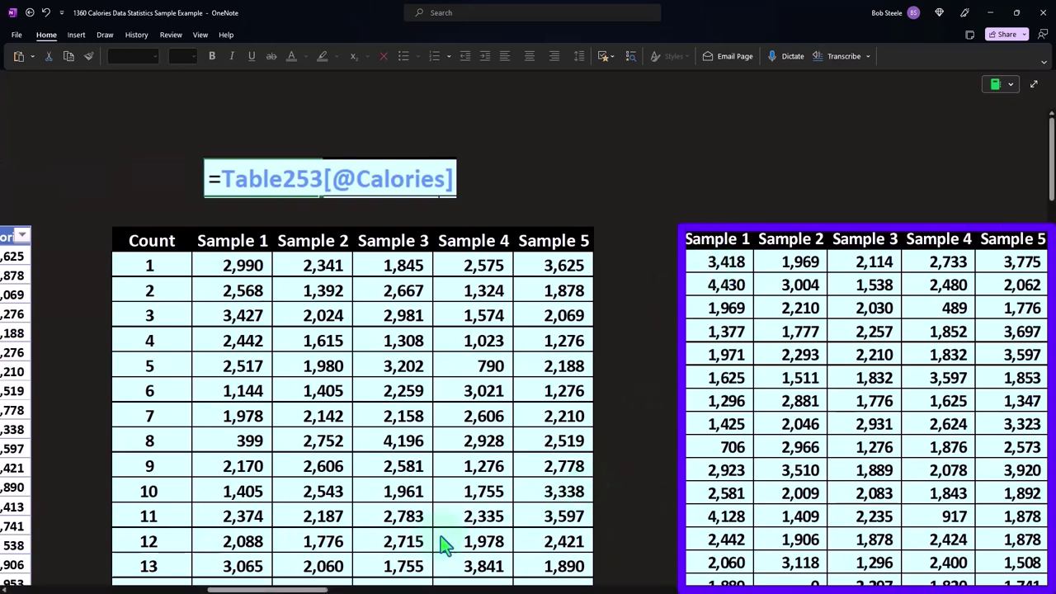
- Scroll back to the five Random/Calories tables under the =RAND() formula
{"action": "scroll", "coordinate": [615, 487], "scroll_direction": "right", "scroll_amount": 3}
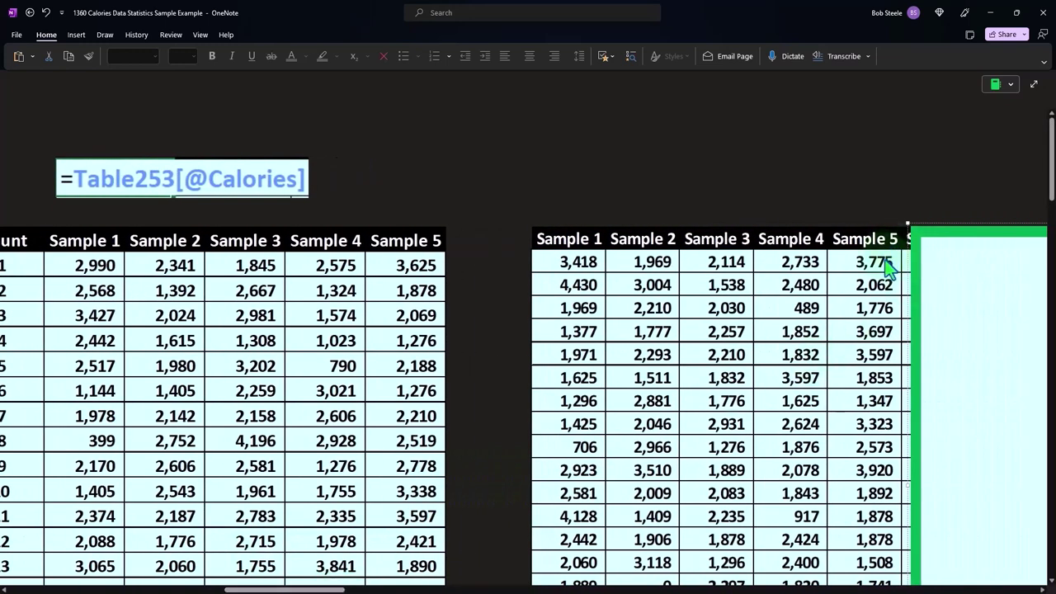
{"action": "scroll", "coordinate": [886, 266], "scroll_direction": "down", "scroll_amount": 3}
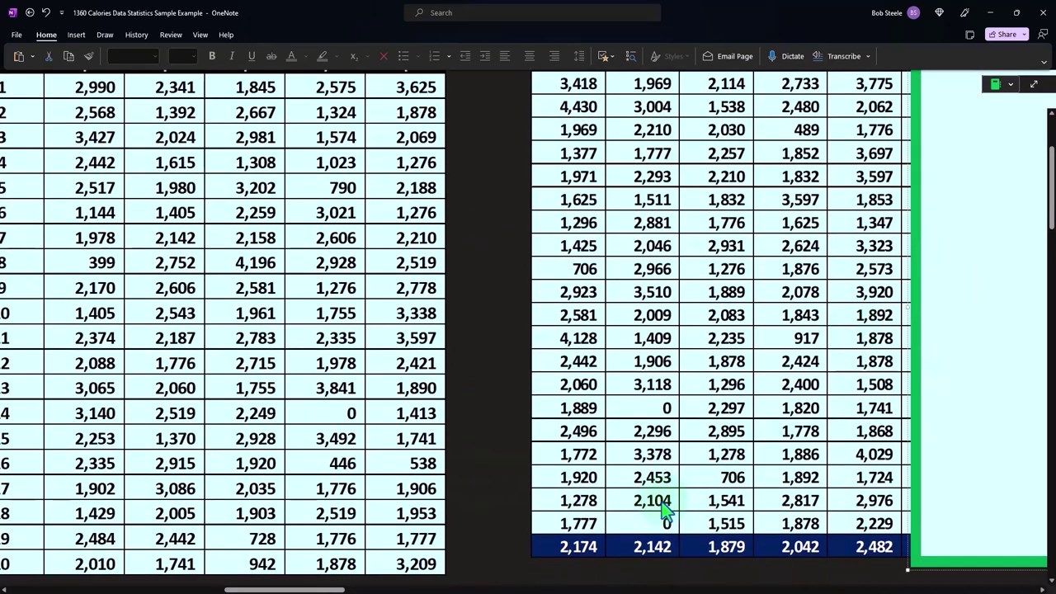
{"action": "scroll", "coordinate": [665, 507], "scroll_direction": "up", "scroll_amount": 3}
{"action": "left_click_drag", "start_coordinate": [330, 589], "coordinate": [239, 590]}
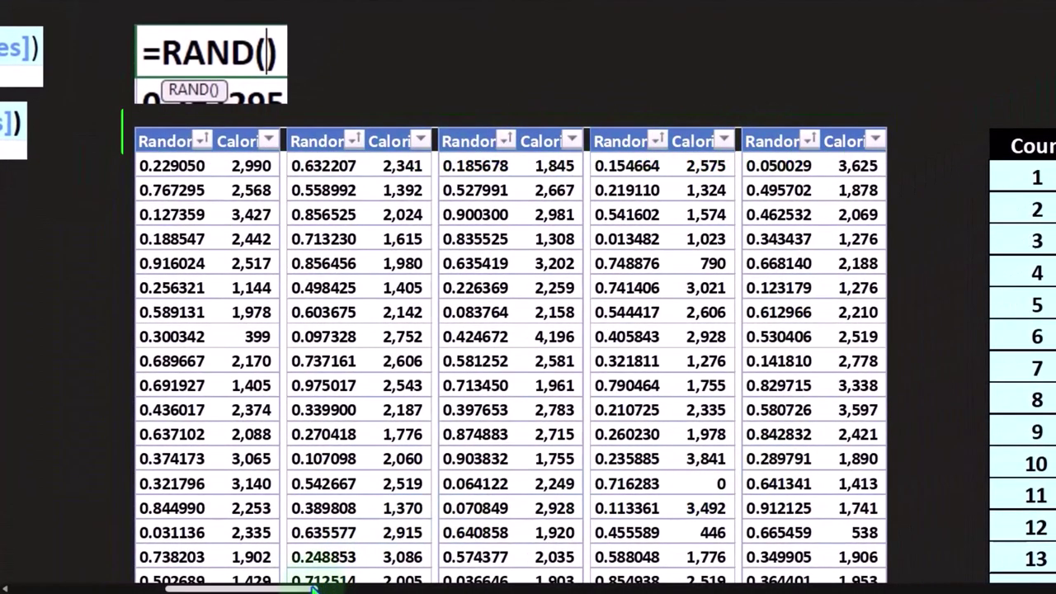
{"action": "scroll", "coordinate": [388, 428], "scroll_direction": "right", "scroll_amount": 5}
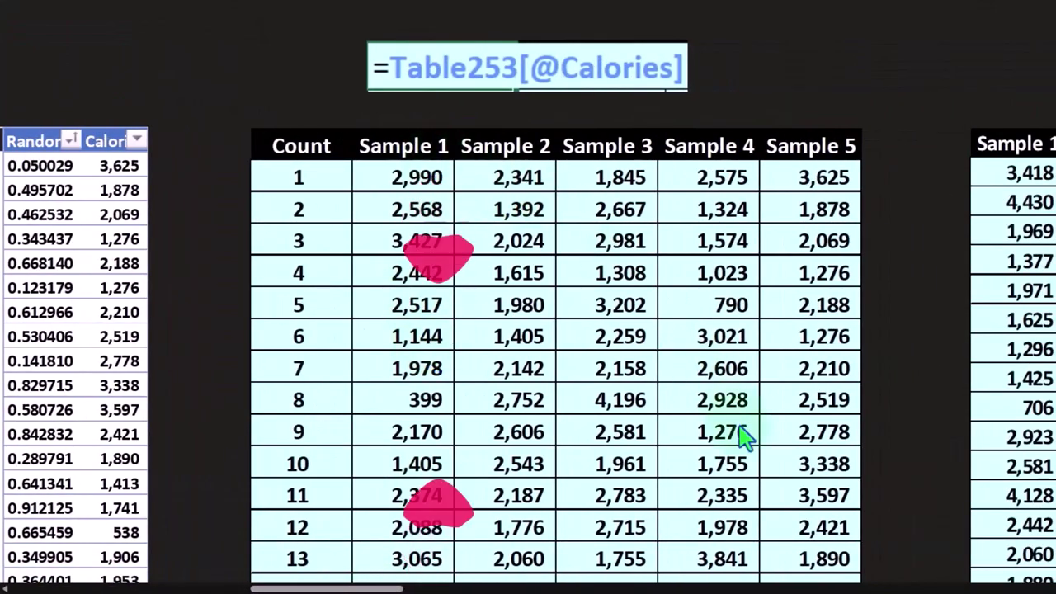
{"action": "scroll", "coordinate": [709, 401], "scroll_direction": "right", "scroll_amount": 5}
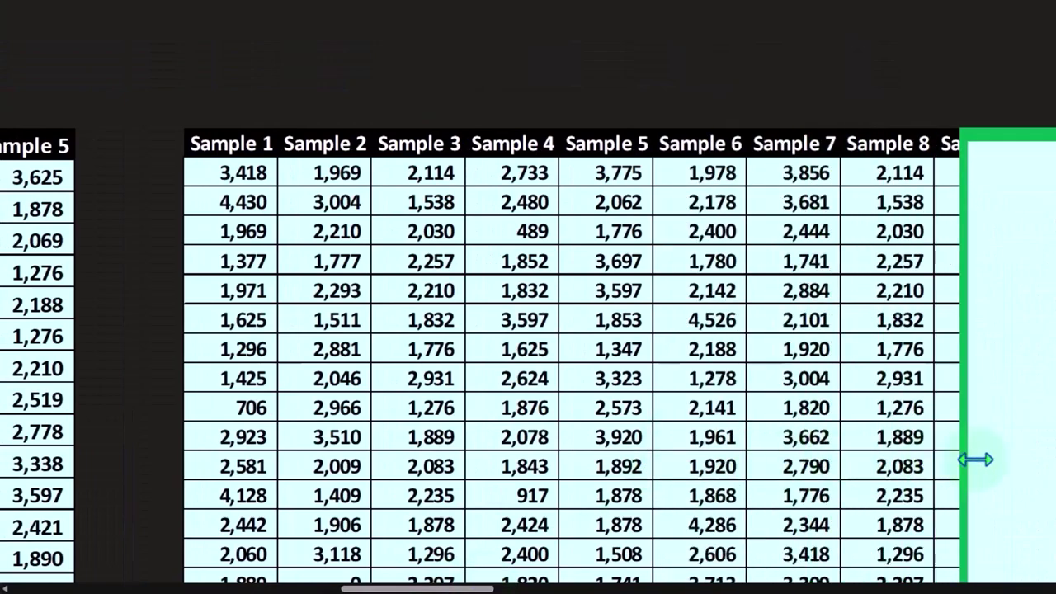
{"action": "left_click_drag", "start_coordinate": [655, 464], "coordinate": [1051, 465]}
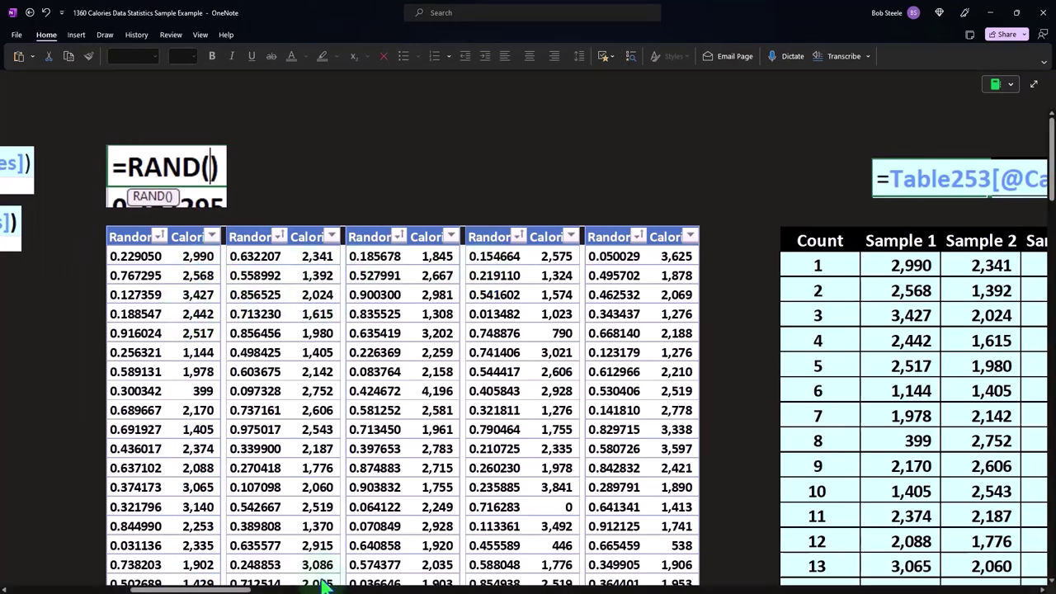
- Render the wide sample table and scroll through Samples 1–75 to the averages row (2,174, 2,142, 1,879)
{"action": "left_click_drag", "start_coordinate": [237, 589], "coordinate": [443, 589]}
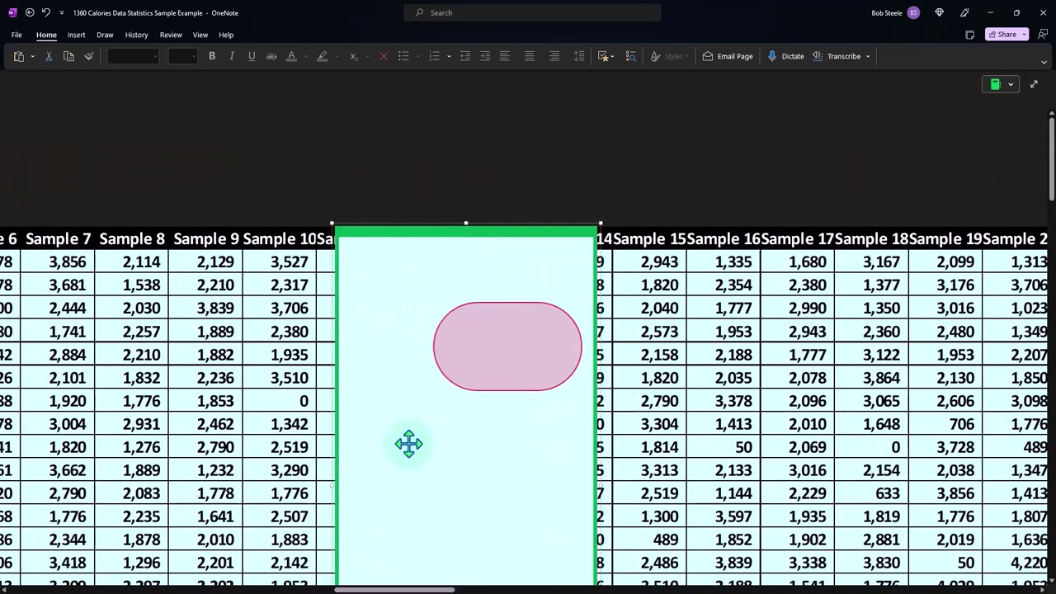
{"action": "left_click", "coordinate": [420, 404]}
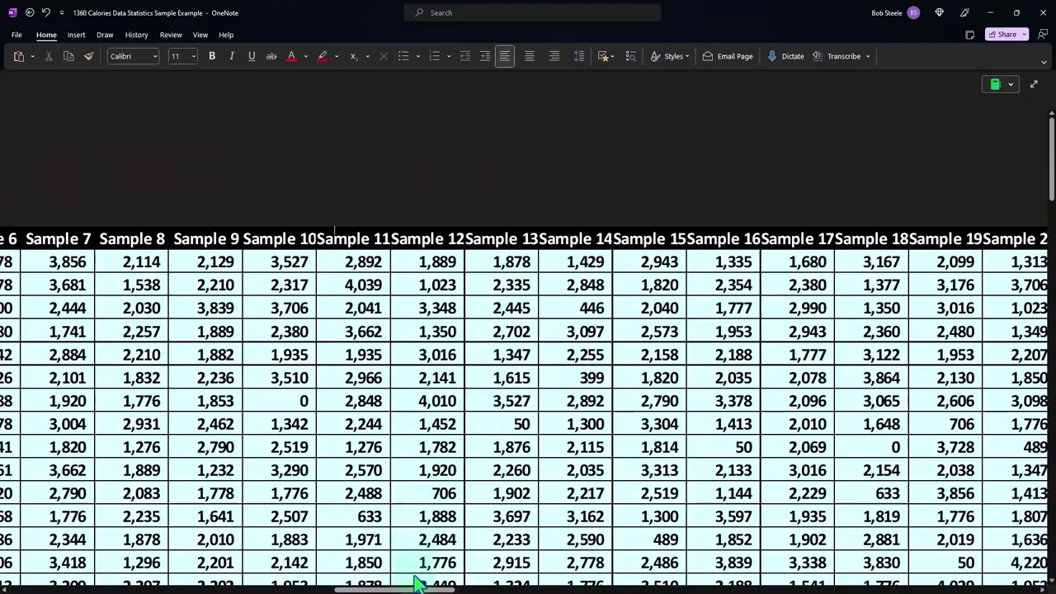
{"action": "left_click_drag", "start_coordinate": [414, 590], "coordinate": [907, 590]}
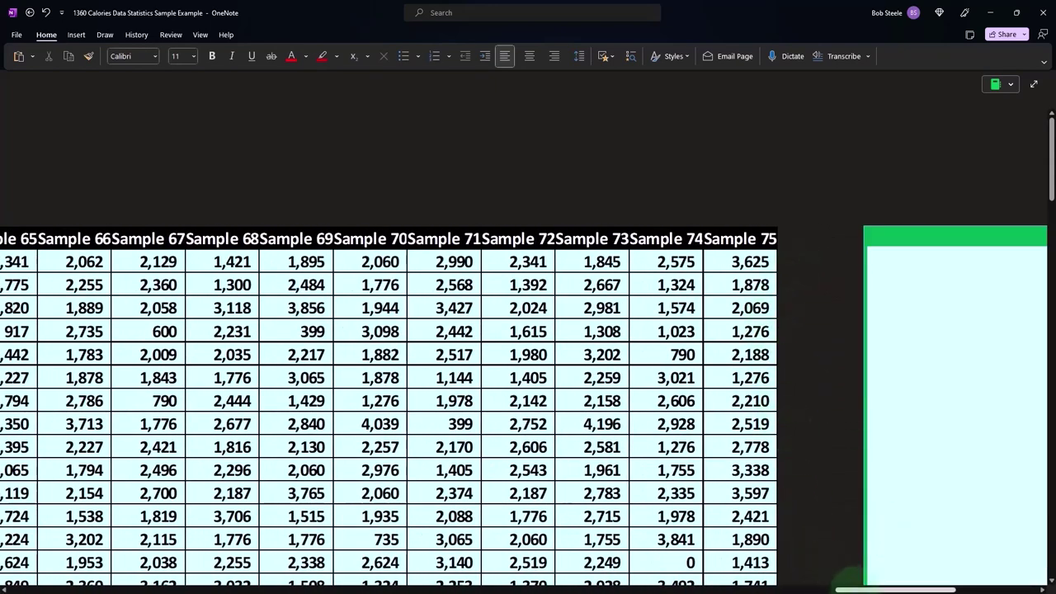
{"action": "left_click_drag", "start_coordinate": [849, 591], "coordinate": [297, 590]}
{"action": "scroll", "coordinate": [259, 536], "scroll_direction": "down", "scroll_amount": 4}
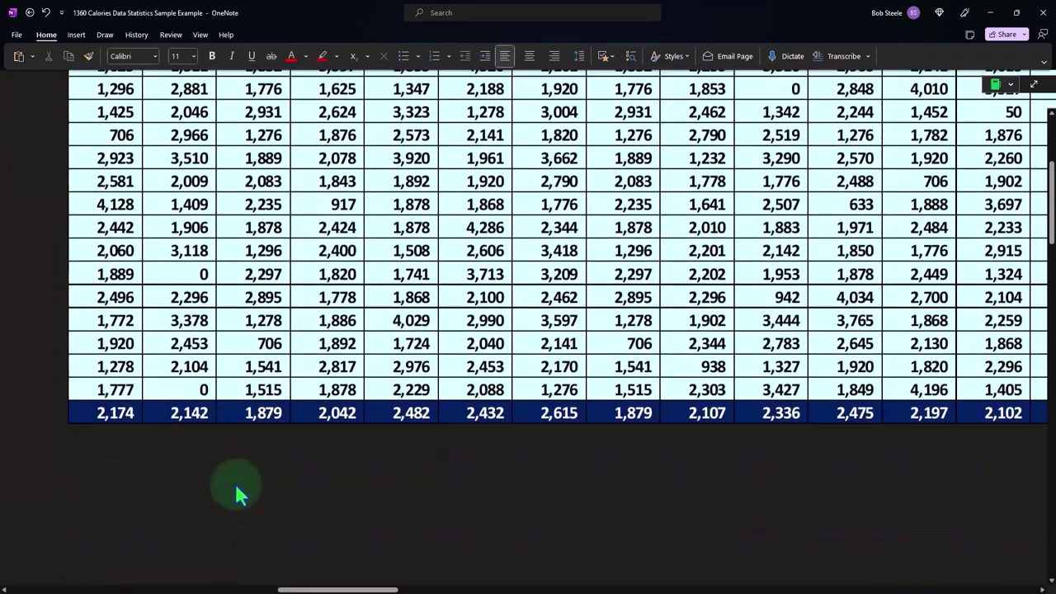
{"action": "scroll", "coordinate": [236, 488], "scroll_direction": "down", "scroll_amount": 1}
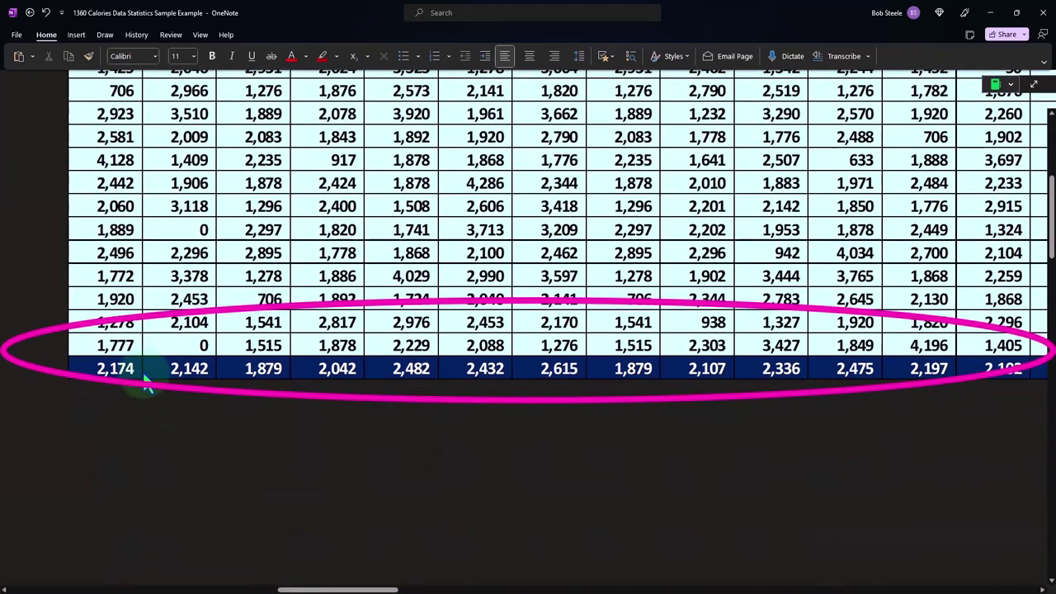
{"action": "scroll", "coordinate": [145, 382], "scroll_direction": "up", "scroll_amount": 2}
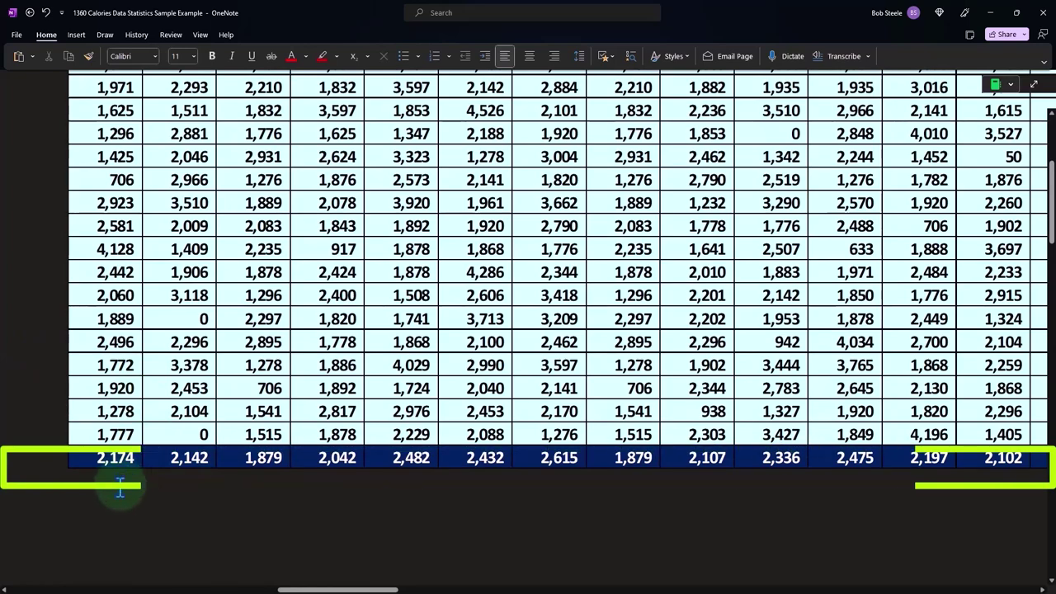
{"action": "scroll", "coordinate": [120, 479], "scroll_direction": "up", "scroll_amount": 3}
{"action": "scroll", "coordinate": [94, 412], "scroll_direction": "down", "scroll_amount": 3}
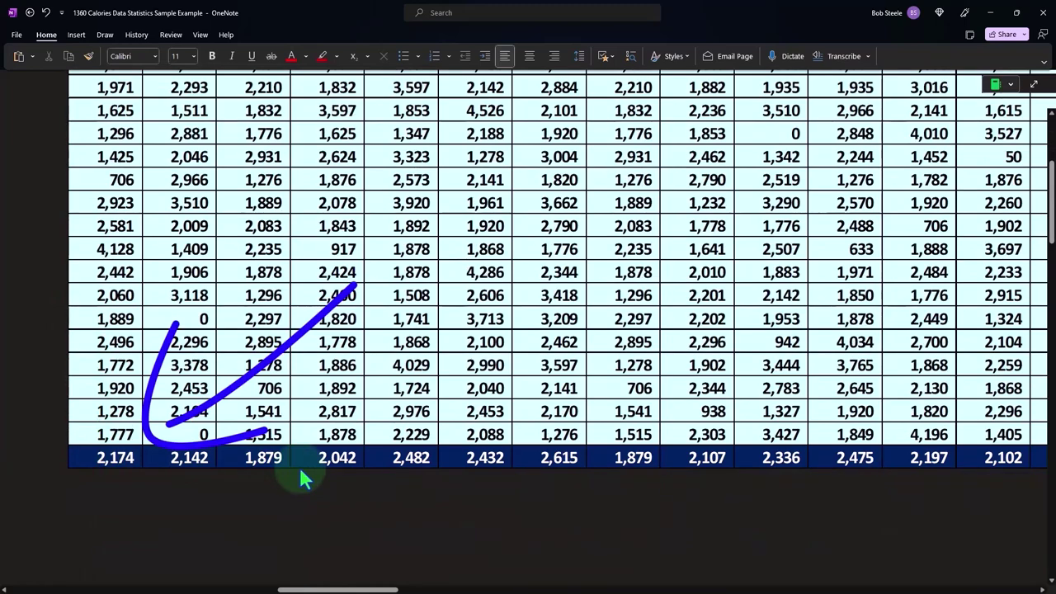
{"action": "left_click_drag", "start_coordinate": [338, 588], "coordinate": [283, 587]}
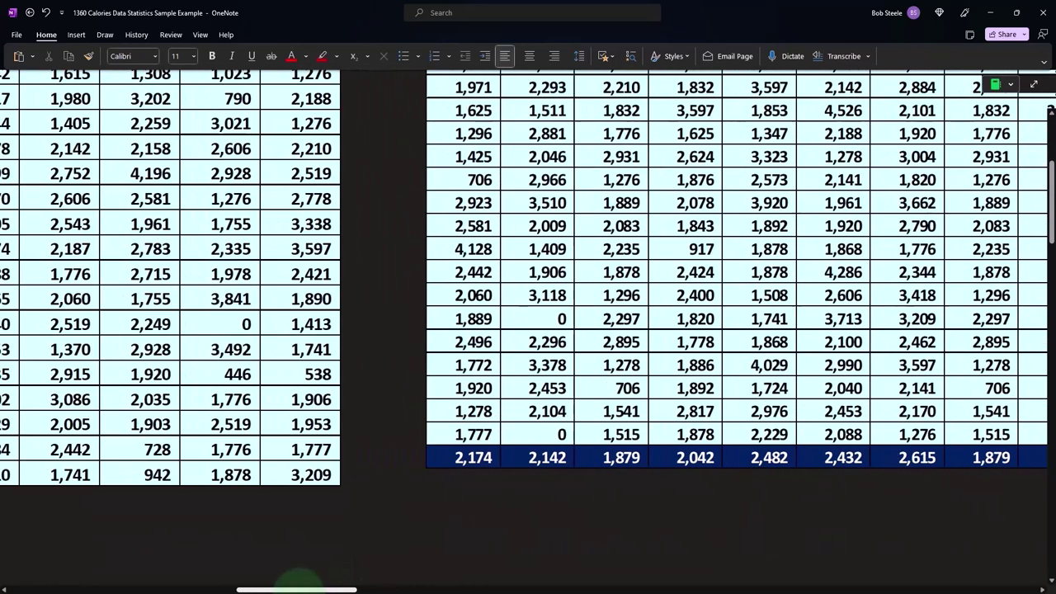
{"action": "scroll", "coordinate": [263, 519], "scroll_direction": "up", "scroll_amount": 3}
{"action": "scroll", "coordinate": [264, 520], "scroll_direction": "up", "scroll_amount": 1}
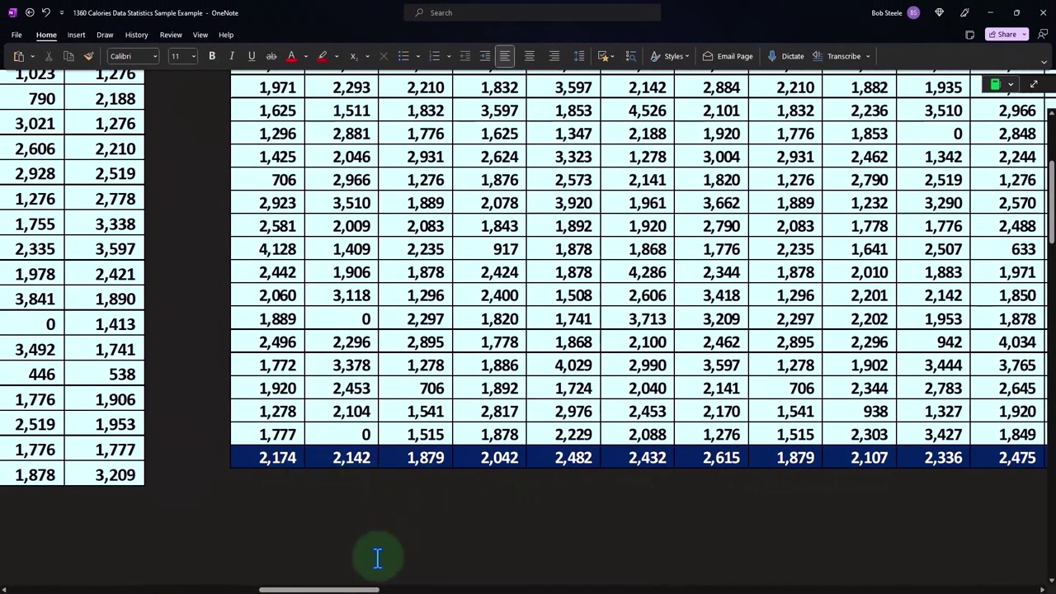
{"action": "left_click_drag", "start_coordinate": [372, 589], "coordinate": [976, 571]}
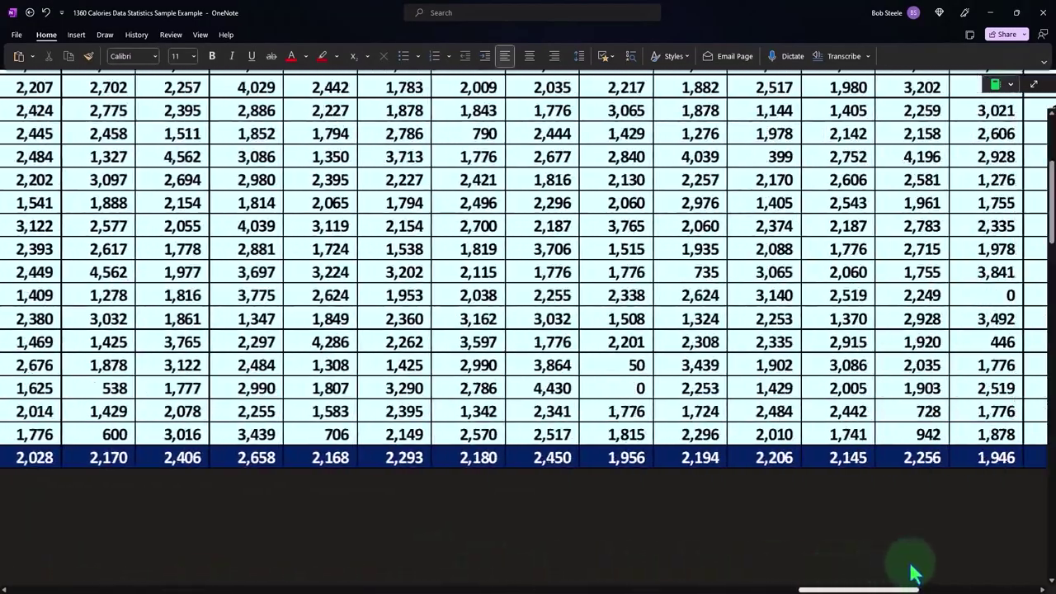
- Render the Average/Actual/Difference table comparing sample averages with the actual mean 2,189
{"action": "scroll", "coordinate": [701, 404], "scroll_direction": "up", "scroll_amount": 3}
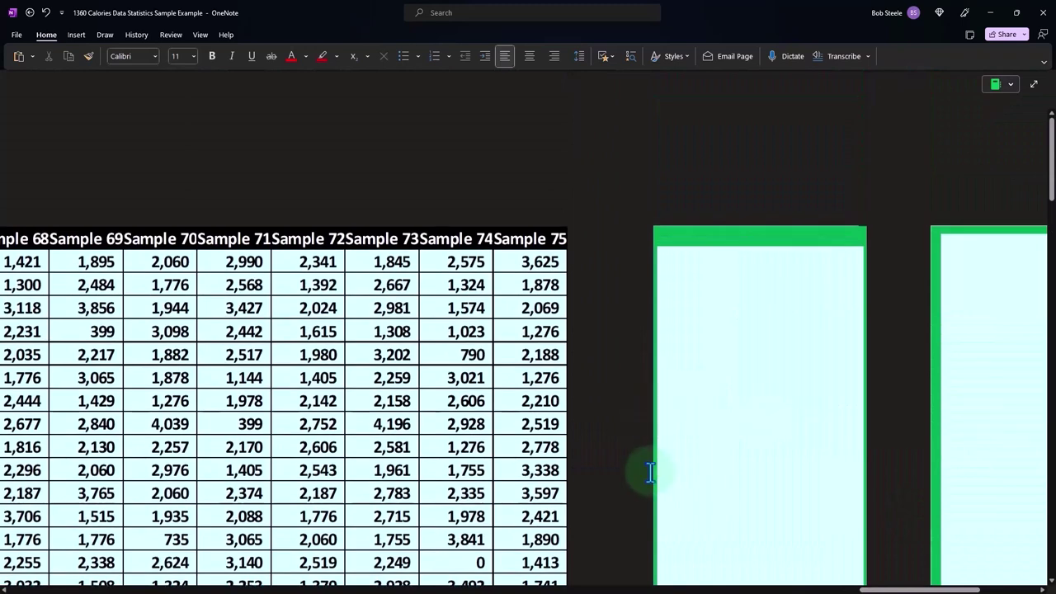
{"action": "left_click", "coordinate": [721, 354]}
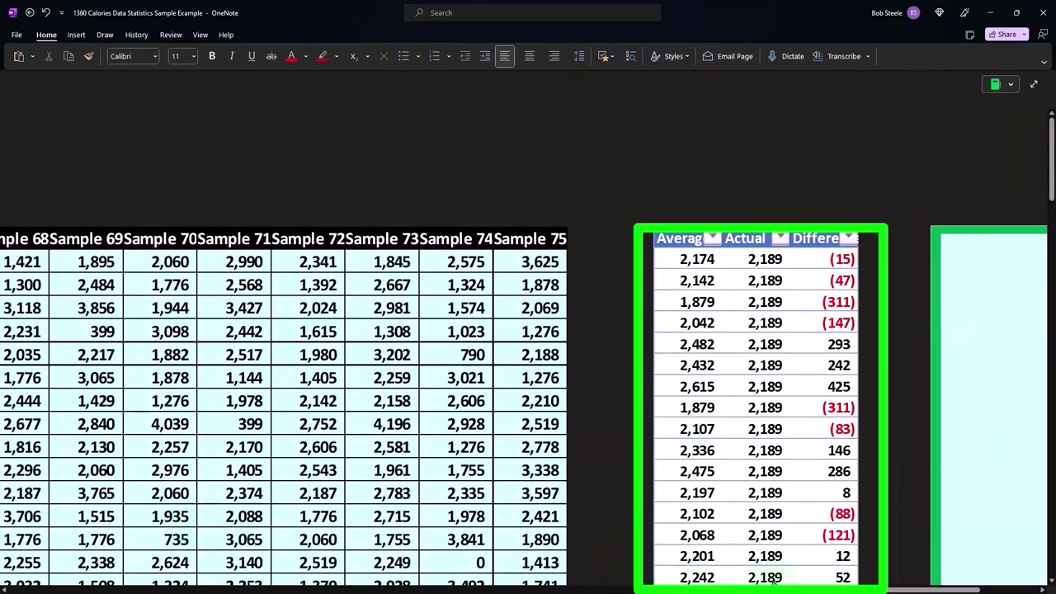
{"action": "scroll", "coordinate": [797, 524], "scroll_direction": "right", "scroll_amount": 4}
{"action": "scroll", "coordinate": [798, 524], "scroll_direction": "right", "scroll_amount": 5}
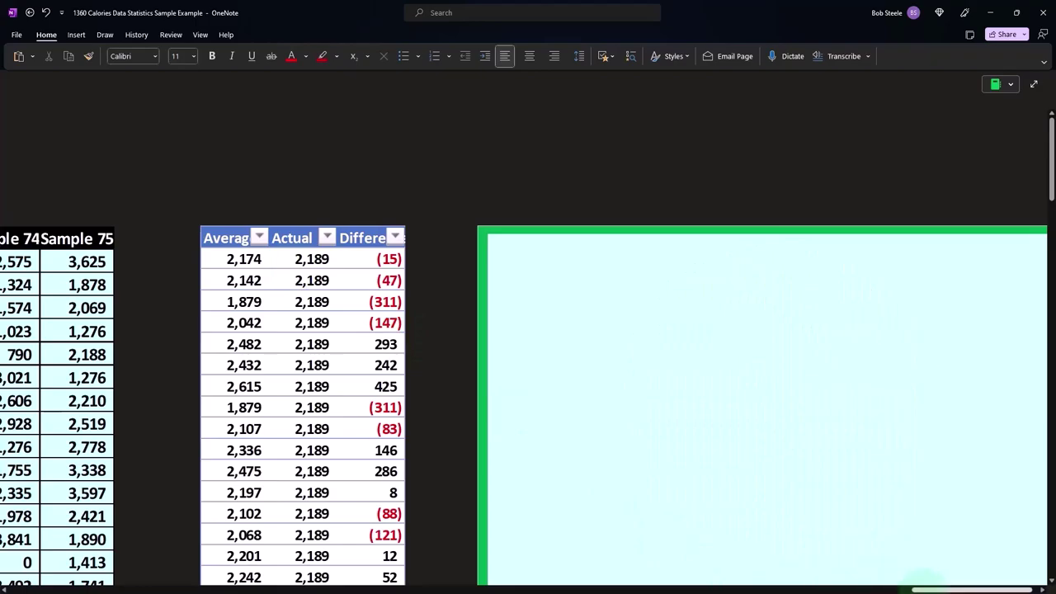
- Scroll fully left to the mean 2,189, median 2,062, max 4,562 and min 0 results
{"action": "left_click_drag", "start_coordinate": [923, 589], "coordinate": [16, 587]}
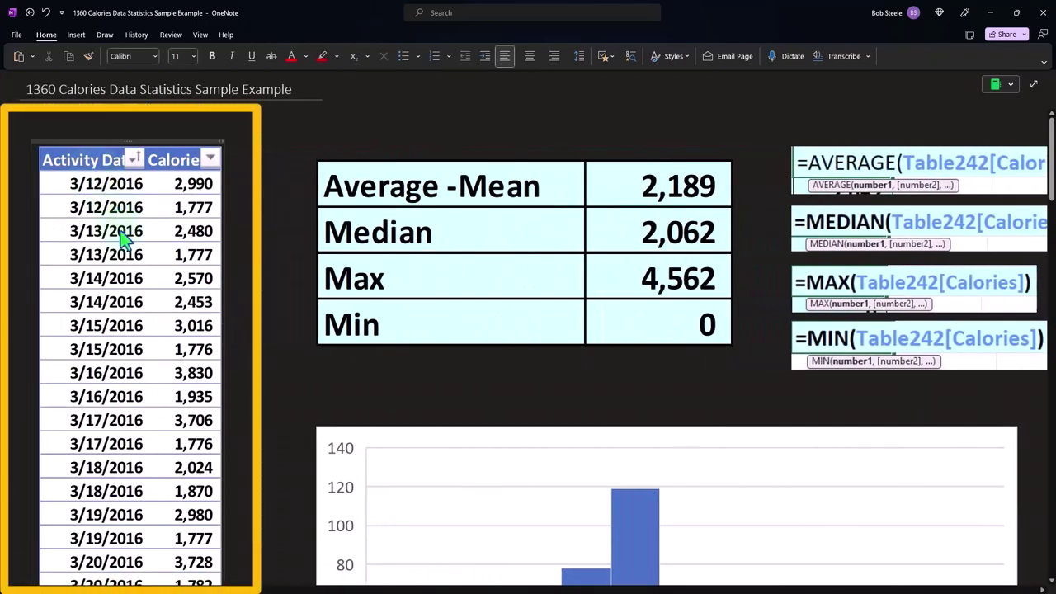